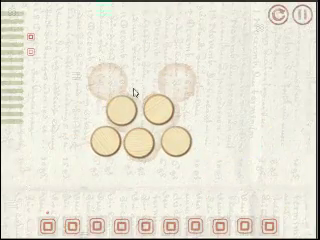
- Pause the five-coin arrangement level to reveal the Levels and Menu overlay
left_click(302, 14)
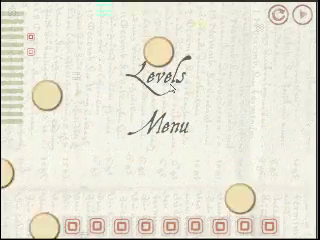
- Start an early three-coin tutorial level from the grid and slide all three coins onto their shadows
left_click(170, 82)
left_click(65, 35)
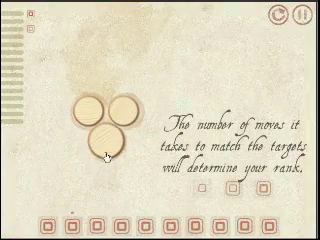
left_click_drag(90, 118, 140, 140)
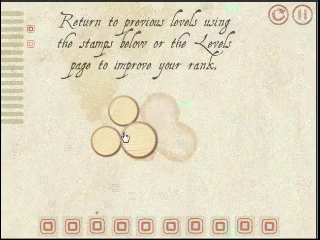
left_click_drag(108, 146, 158, 110)
left_click_drag(142, 140, 157, 142)
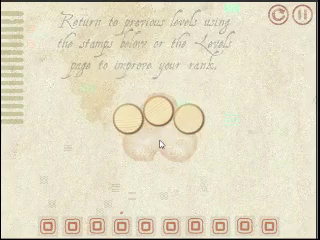
- Solve the four-coin level by placing coins above, below and right onto the targets
left_click_drag(158, 113, 106, 78)
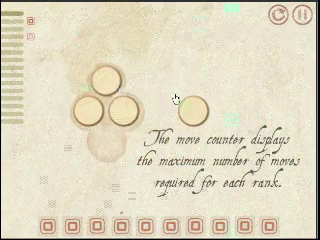
left_click_drag(175, 100, 114, 133)
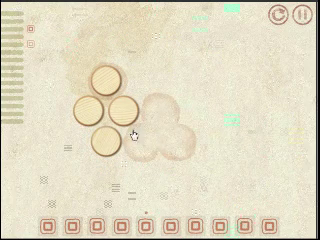
mouse_move(92, 113)
left_mouse_down()
mouse_move(131, 145)
mouse_move(172, 113)
left_mouse_up()
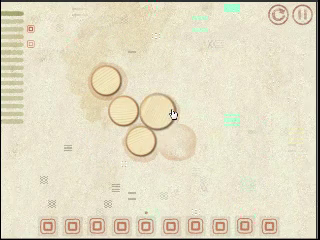
left_click_drag(145, 113, 176, 139)
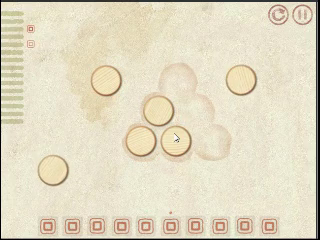
- Stack the six scattered coins into a pyramid, placing the final coin on top
left_click_drag(113, 143, 194, 107)
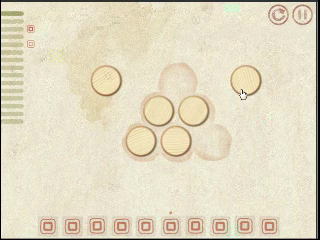
left_click_drag(245, 80, 214, 139)
left_click_drag(108, 82, 174, 88)
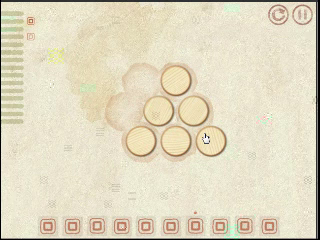
- Complete the six-coin ring, then move coins to the upper right, far left and right
left_click_drag(201, 140, 143, 82)
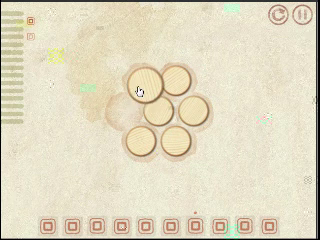
left_click_drag(158, 112, 124, 110)
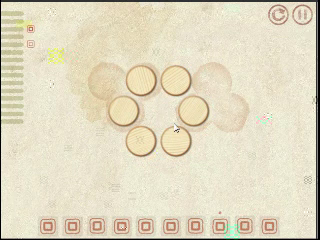
left_click_drag(175, 140, 212, 80)
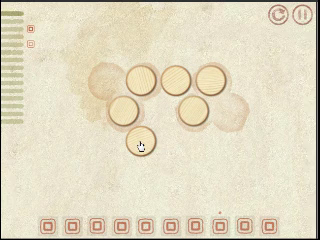
left_click_drag(173, 85, 107, 80)
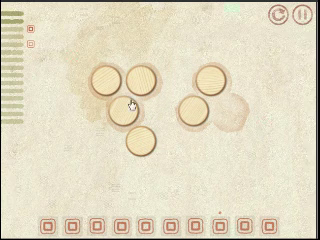
left_click_drag(142, 140, 228, 112)
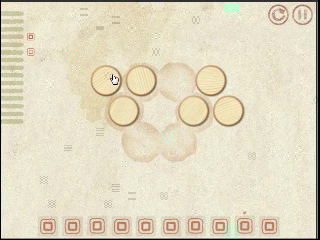
- Finish the six-coin triangle by shifting coins to the middle, bottom and upper right
left_click_drag(114, 80, 148, 106)
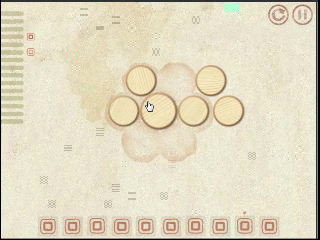
left_click_drag(205, 82, 185, 135)
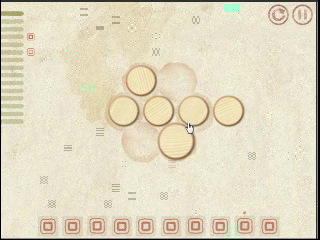
left_click_drag(214, 118, 145, 140)
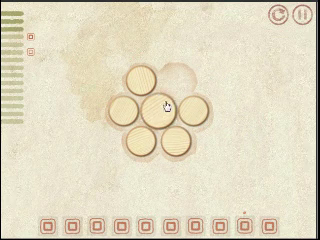
left_click_drag(162, 108, 178, 85)
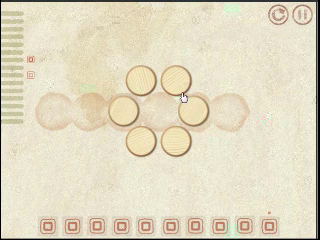
- Begin lining up the six coins, moving them to the bottom-right and top-left
left_click_drag(183, 90, 202, 143)
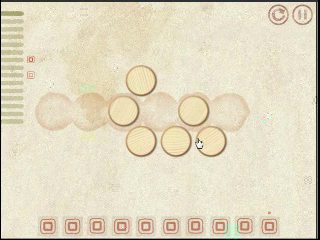
left_click_drag(180, 143, 228, 112)
left_click_drag(212, 140, 108, 84)
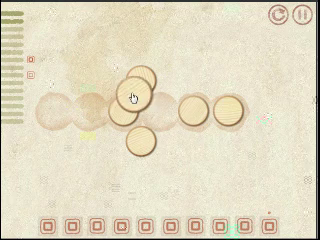
mouse_move(135, 82)
left_mouse_down()
mouse_move(118, 104)
mouse_move(95, 112)
left_mouse_up()
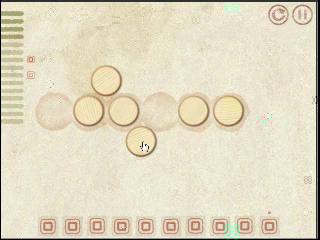
- Complete the six-coin row to finish Chapter One, then start the next chapter's level
left_click_drag(144, 146, 72, 82)
mouse_move(100, 88)
left_mouse_down()
mouse_move(72, 113)
mouse_move(55, 112)
left_mouse_up()
left_click_drag(70, 82, 162, 114)
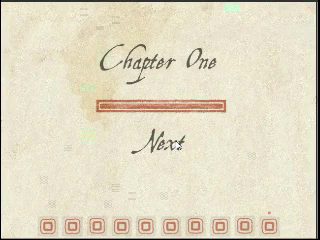
left_click(162, 145)
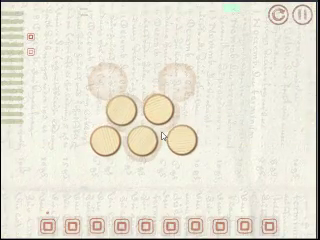
left_click_drag(183, 139, 180, 141)
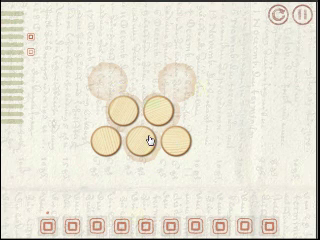
- Lift three bottom coins to the top row and bring the middle one back down
left_click_drag(150, 141, 147, 80)
left_click_drag(172, 141, 175, 80)
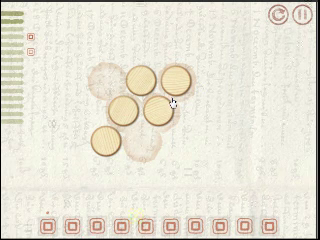
left_click_drag(105, 141, 107, 80)
left_click_drag(140, 80, 140, 141)
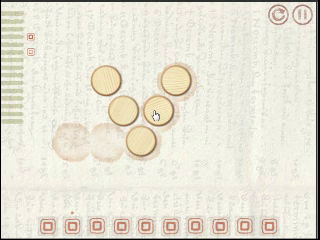
- Shift coins down-left into a bottom row of three with a rising diagonal of two
left_click_drag(156, 115, 118, 143)
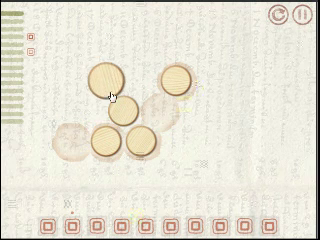
left_click_drag(108, 88, 92, 112)
left_click_drag(120, 116, 85, 141)
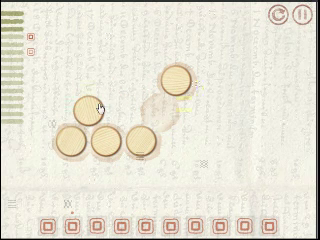
left_click_drag(98, 108, 148, 112)
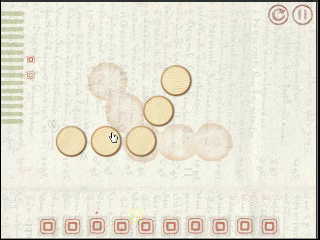
- Shuffle coins between the bottom, middle and top rows on the five-coin level
left_click_drag(113, 137, 160, 138)
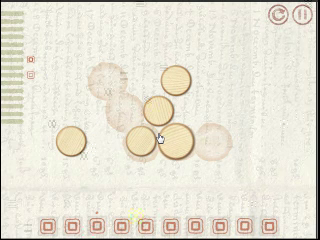
left_click_drag(184, 96, 190, 118)
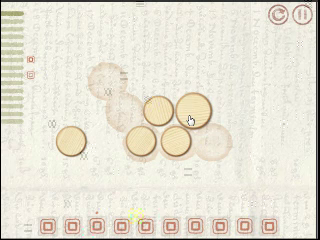
left_click_drag(66, 140, 204, 146)
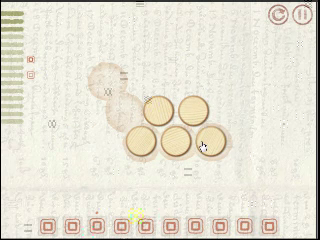
left_click_drag(194, 110, 126, 112)
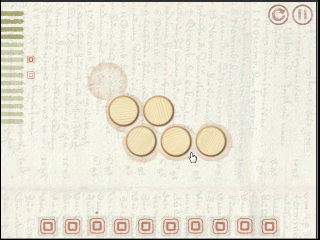
left_click_drag(186, 146, 140, 78)
left_click_drag(150, 106, 108, 84)
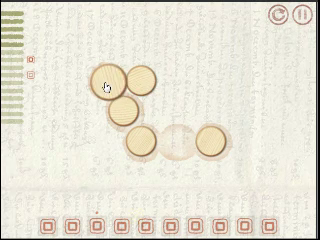
left_click_drag(135, 84, 183, 152)
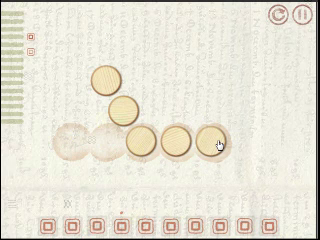
- Pull the coins leftward into a tight diagonal cluster below the upper shadow
left_click_drag(178, 146, 88, 114)
left_click_drag(93, 99, 106, 140)
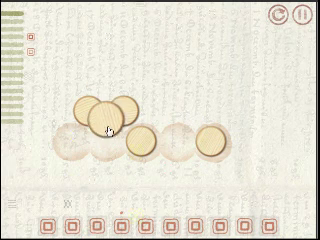
left_click_drag(123, 110, 72, 141)
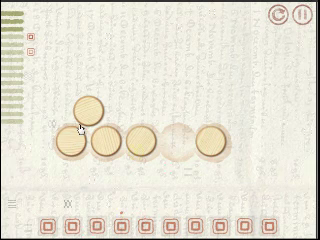
left_click_drag(86, 115, 120, 105)
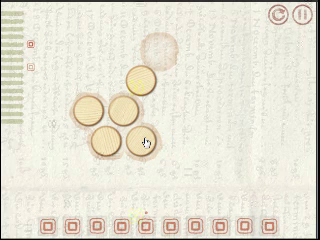
- Move coins to the top, back to the middle and left, leaving an empty centre
left_click_drag(125, 108, 108, 80)
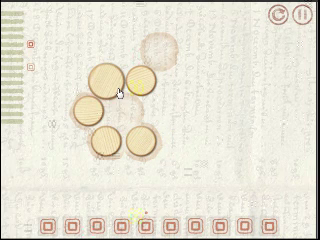
left_click_drag(100, 108, 123, 50)
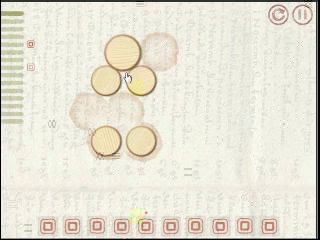
left_click_drag(109, 87, 160, 52)
left_click_drag(125, 50, 125, 106)
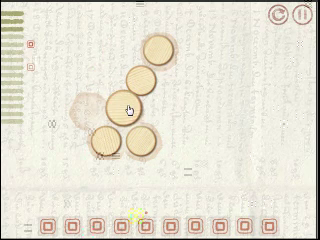
left_click_drag(140, 82, 90, 108)
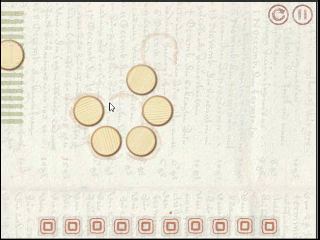